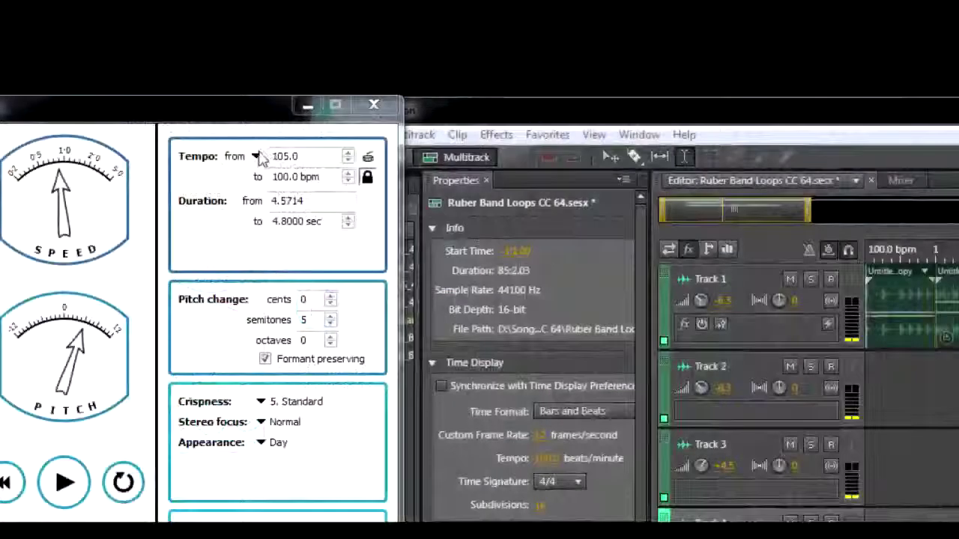
Review the detected source tempo choices and switch formant preservation off
{"action": "left_click", "coordinate": [257, 157]}
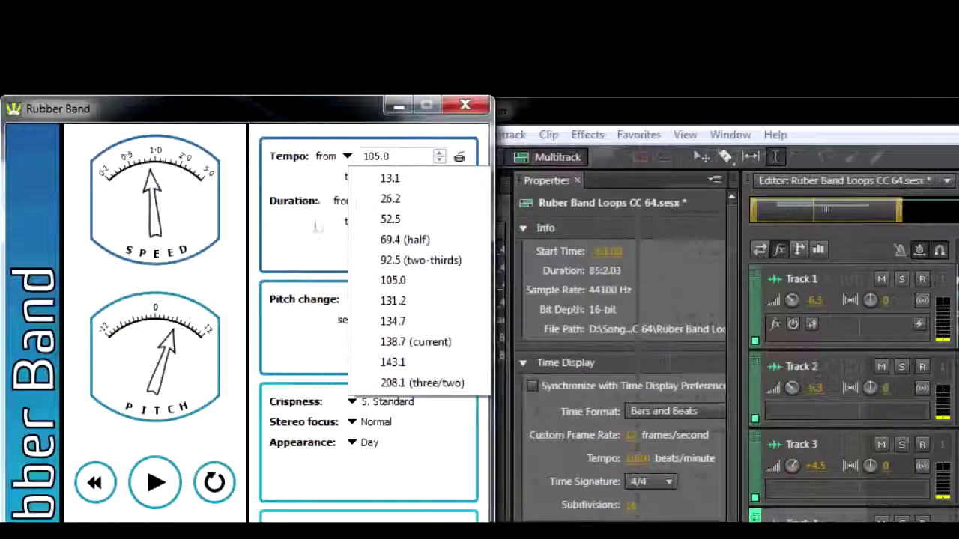
{"action": "left_click", "coordinate": [221, 245]}
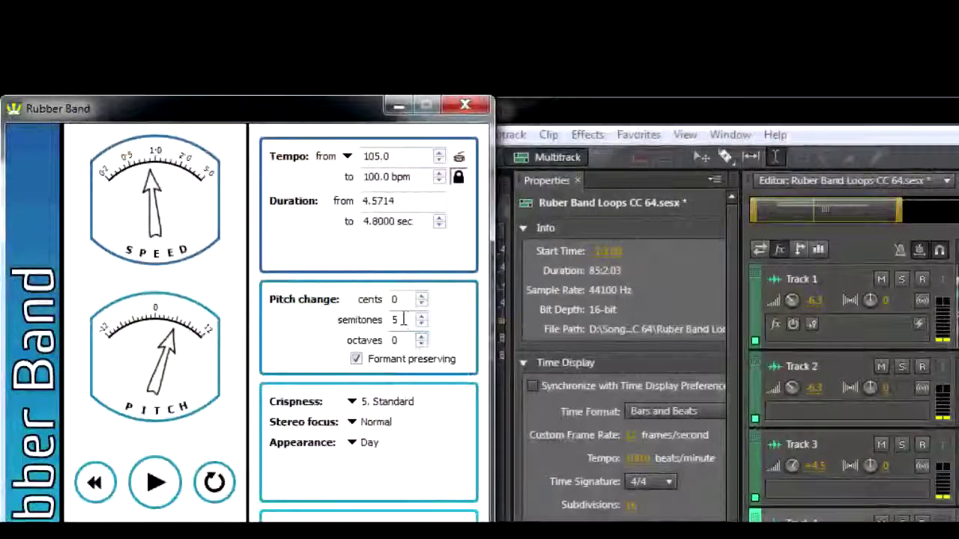
{"action": "left_click", "coordinate": [357, 360]}
{"action": "left_click", "coordinate": [347, 156]}
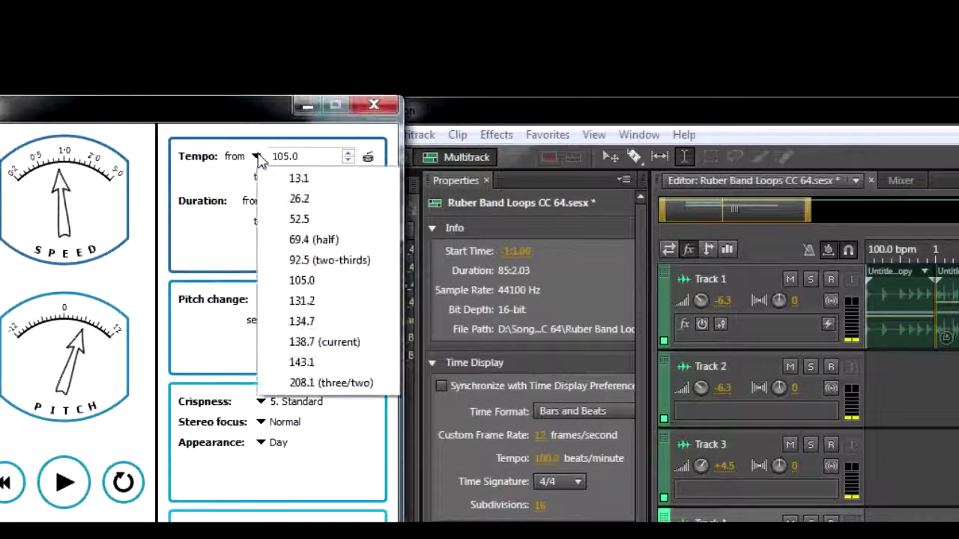
{"action": "left_click", "coordinate": [312, 258]}
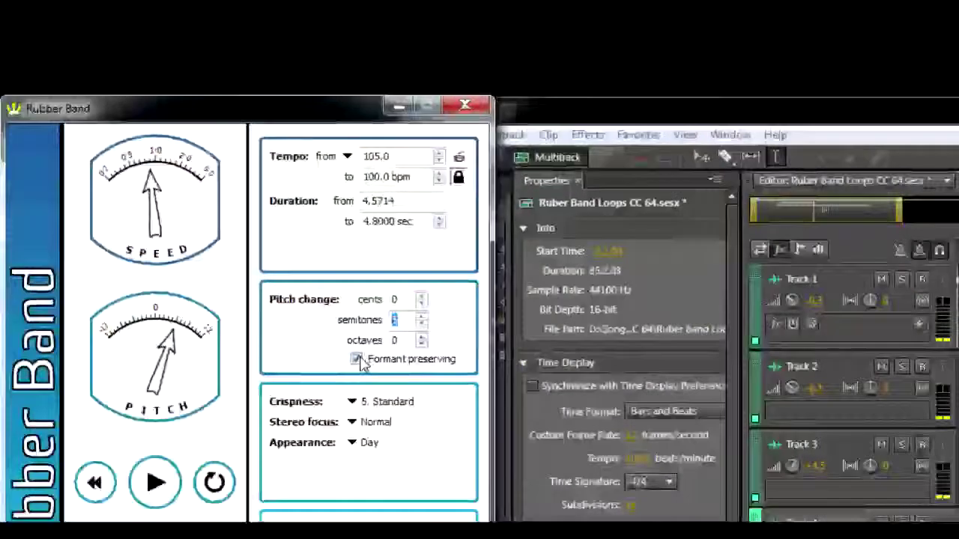
Turn formant preservation back on and preview the E_10 acoustic guitar loop
{"action": "left_click", "coordinate": [357, 360]}
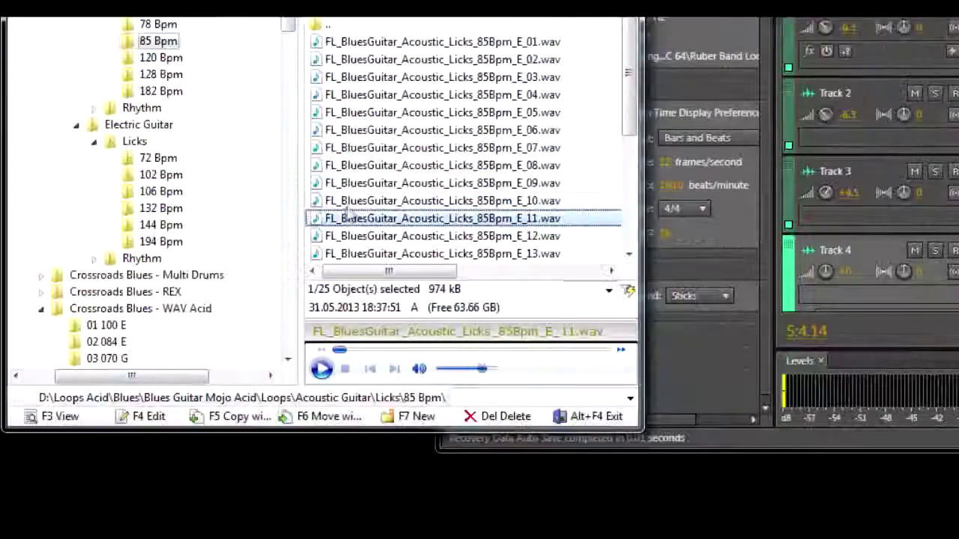
{"action": "left_click", "coordinate": [332, 217]}
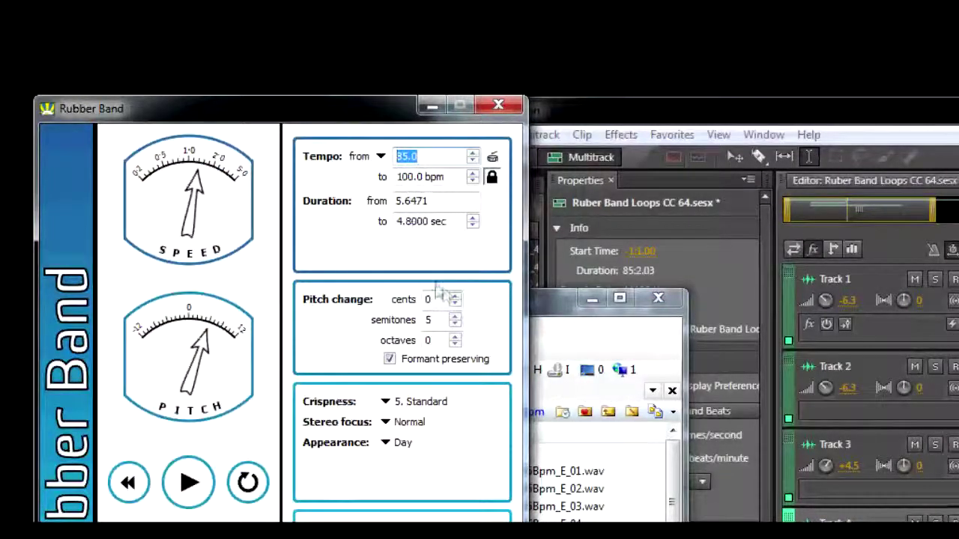
Open FreeCommander XE's Settings dialog on the View > Viewer page
{"action": "left_click", "coordinate": [433, 320]}
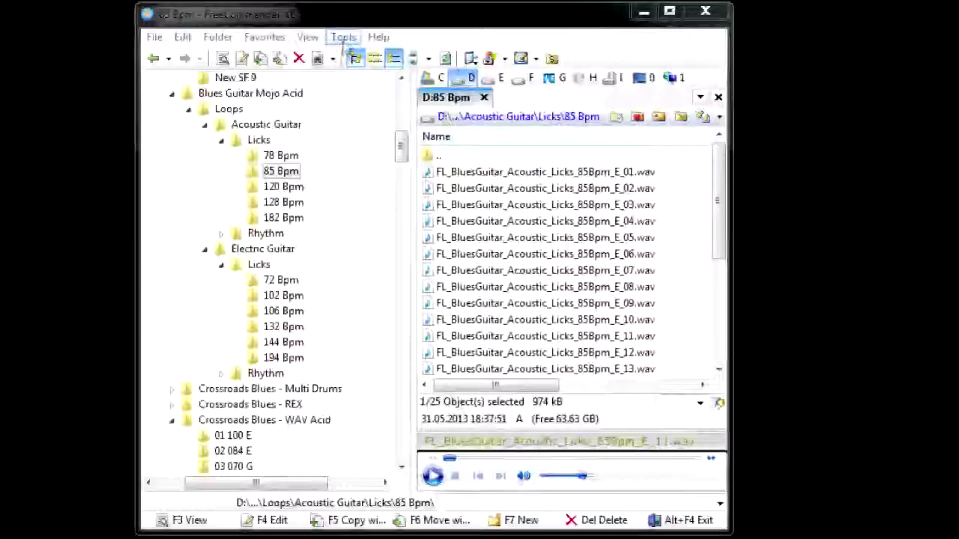
{"action": "left_click", "coordinate": [344, 39]}
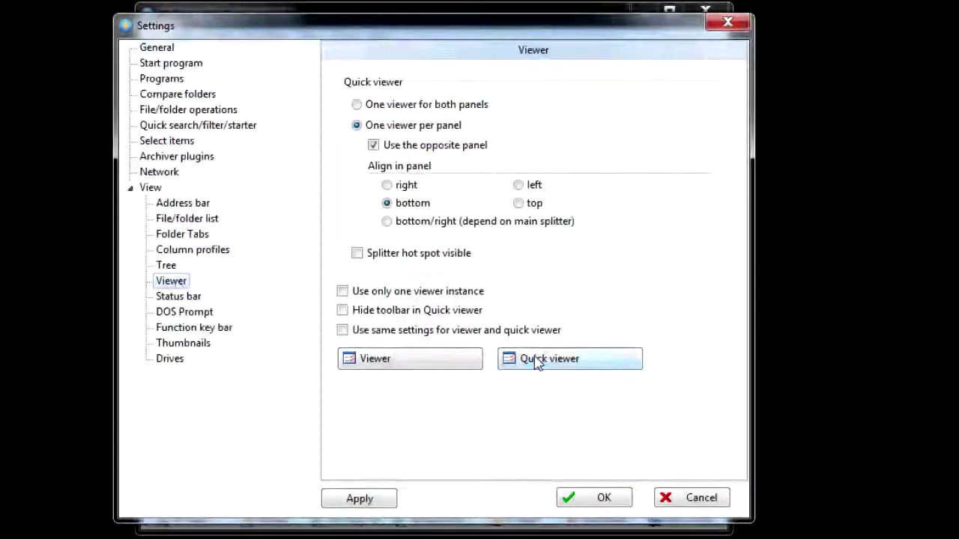
Tick Auto-start playback on the quick viewer's Multimedia tab and close both settings dialogs
{"action": "left_click", "coordinate": [537, 360]}
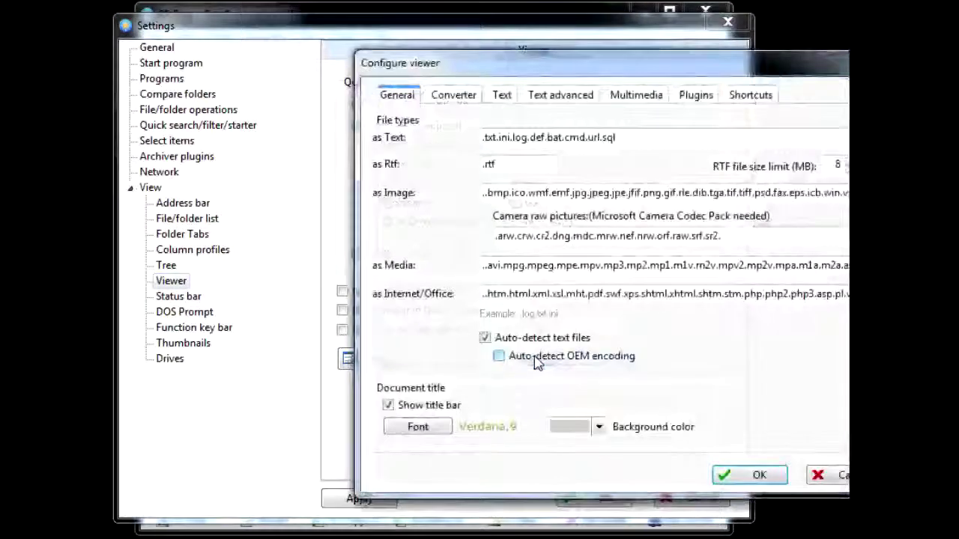
{"action": "left_click", "coordinate": [632, 99]}
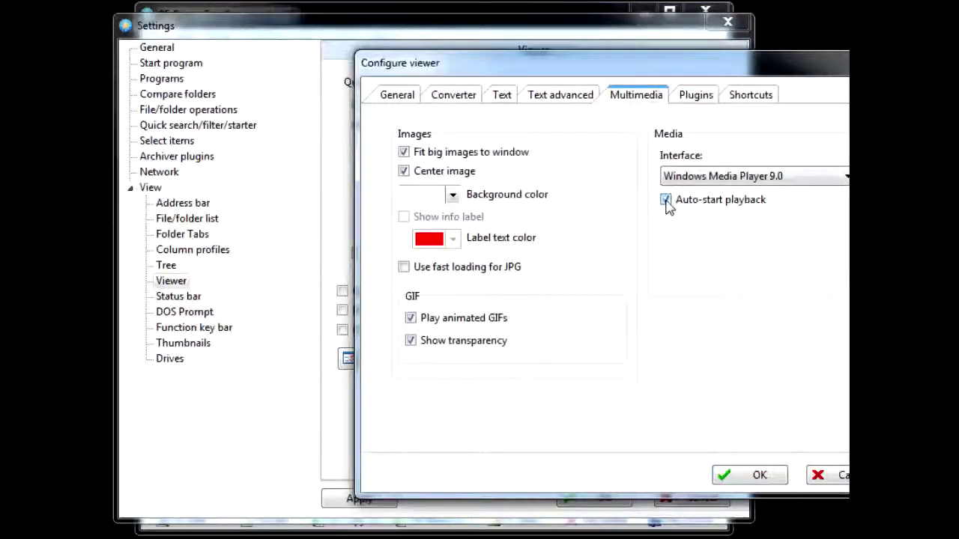
{"action": "left_click", "coordinate": [753, 473]}
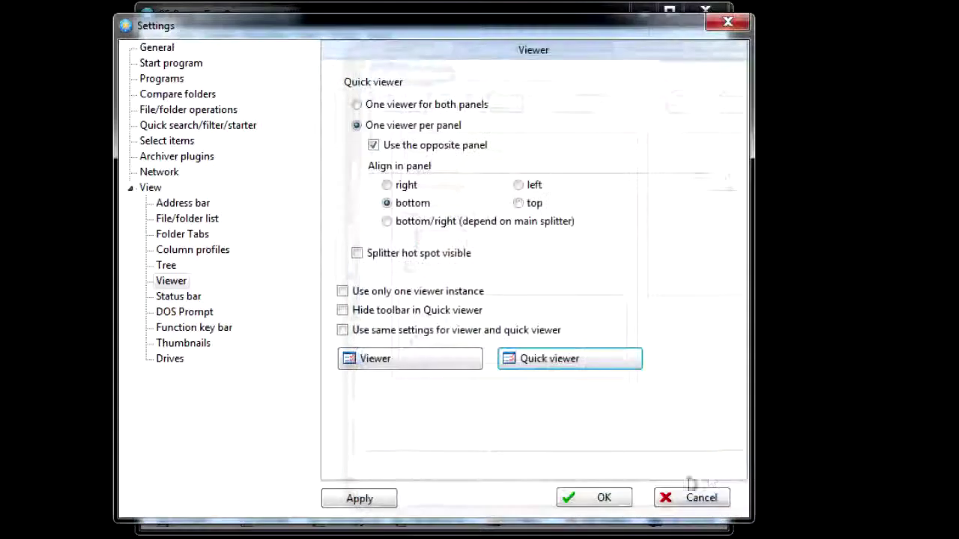
{"action": "left_click", "coordinate": [606, 498]}
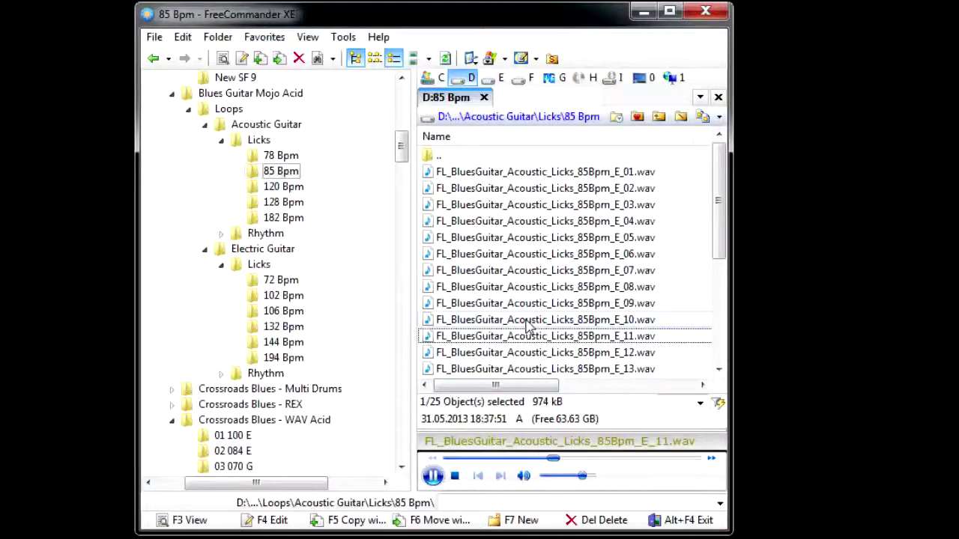
Play FL_BluesGuitar_Acoustic_Licks_85Bpm_E_10.wav and then E_08.wav in the quick viewer
{"action": "left_click", "coordinate": [526, 321]}
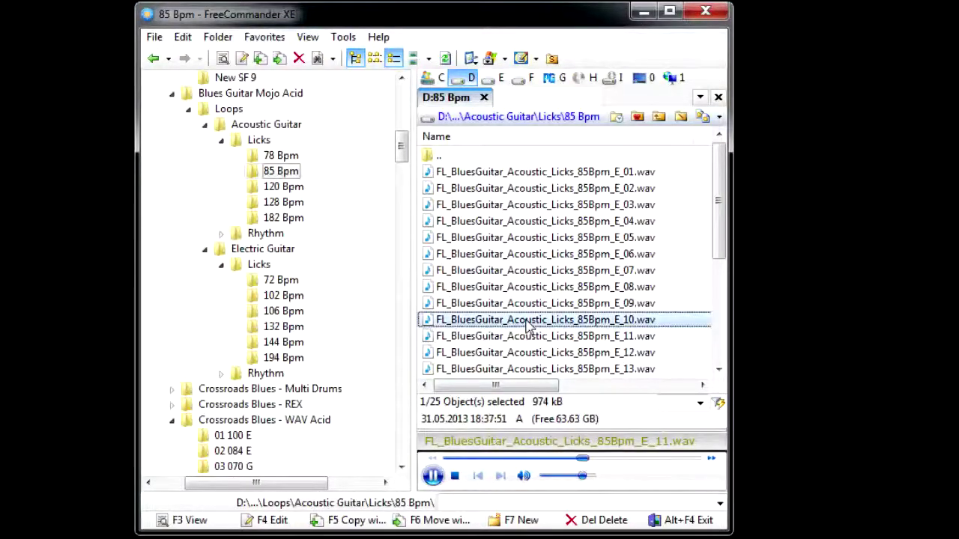
{"action": "left_click", "coordinate": [526, 288]}
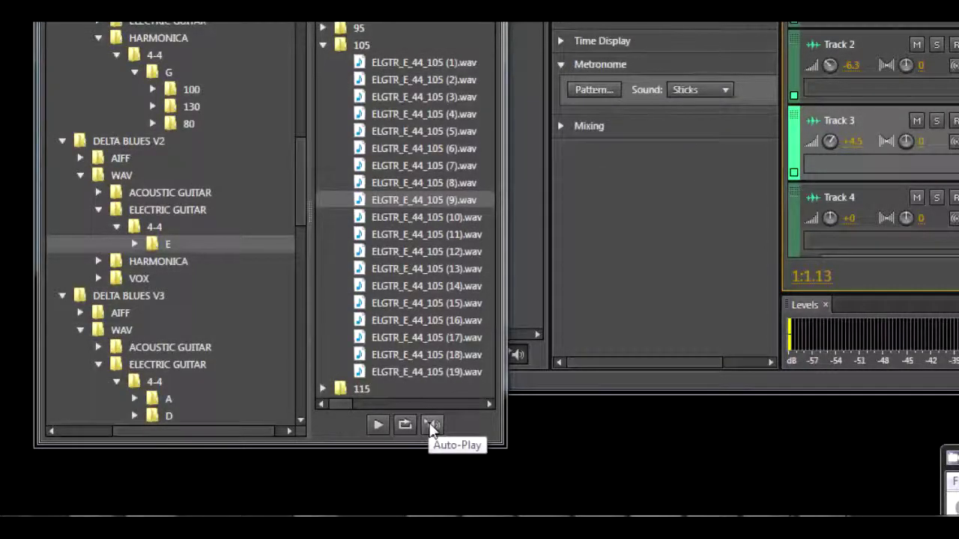
Enable Media Browser Auto-Play and preview ELGTR_E_44_105 loops (10), (8) and (7)
{"action": "left_click", "coordinate": [432, 425]}
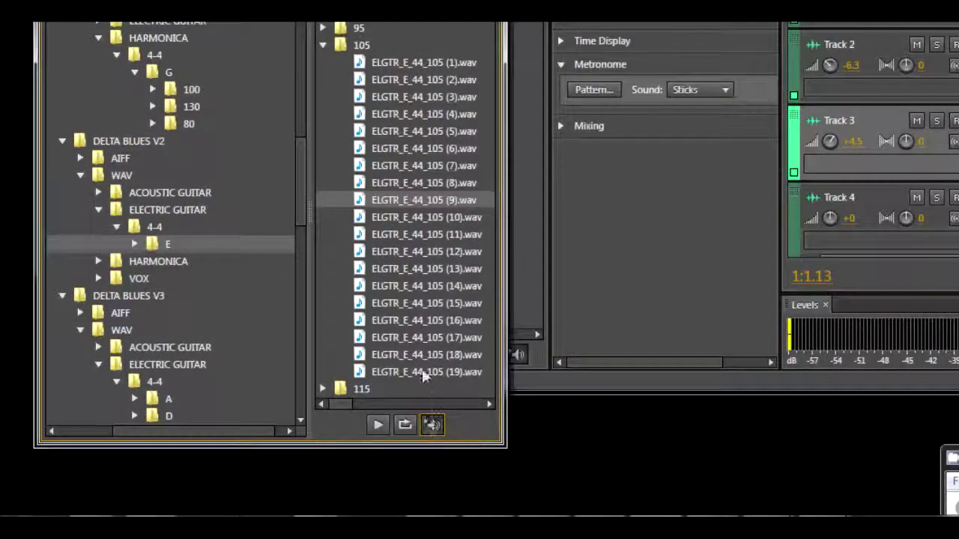
{"action": "left_click", "coordinate": [423, 214]}
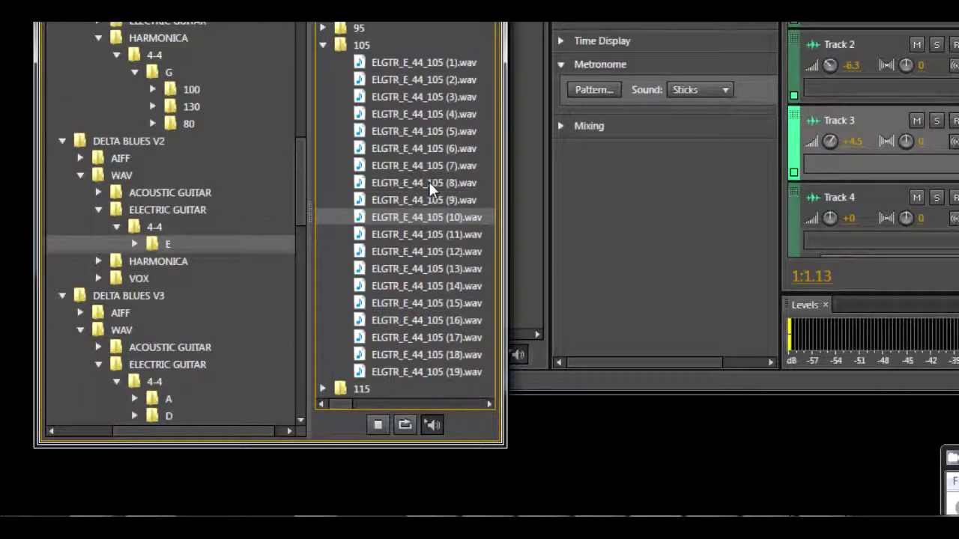
{"action": "left_click", "coordinate": [430, 183]}
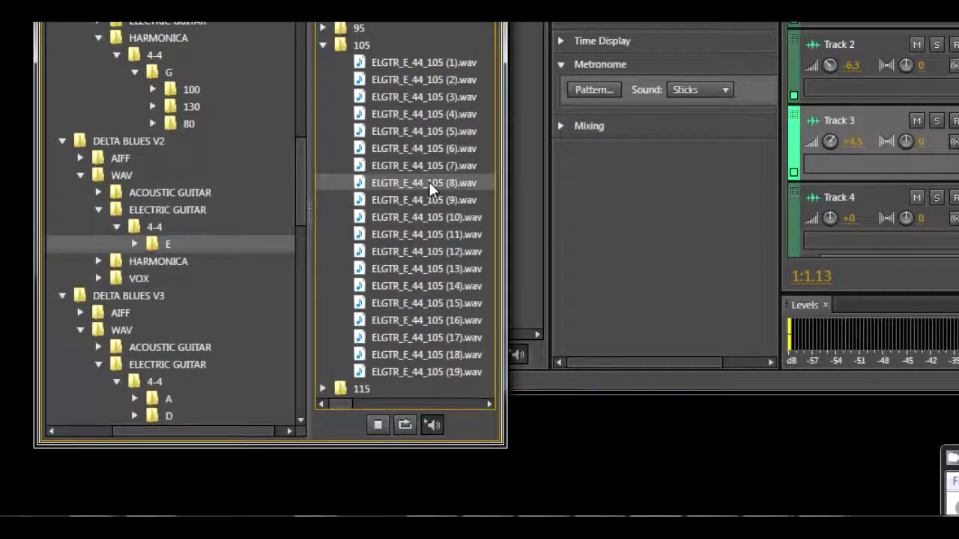
{"action": "left_click", "coordinate": [430, 165]}
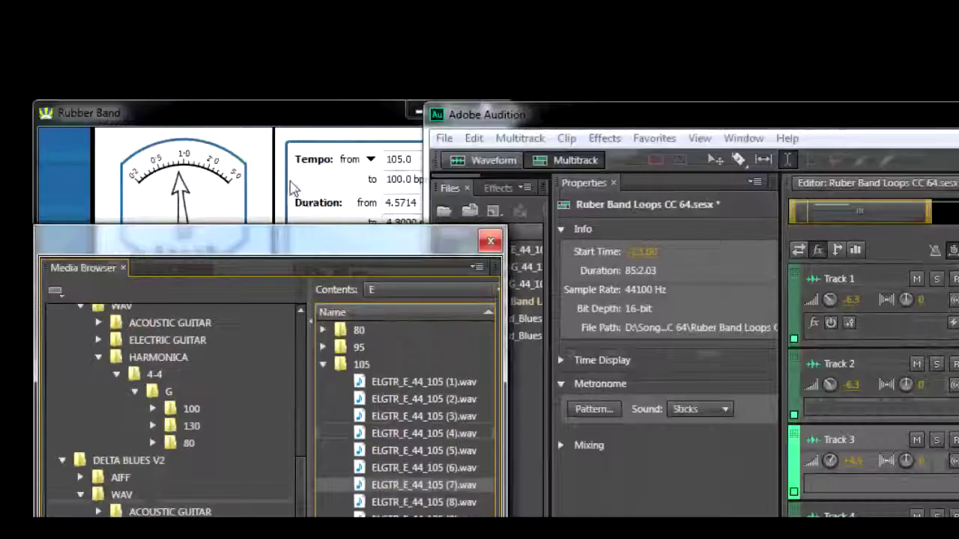
Play ELGTR_E_44_105 (7) in Rubber Band at 100 bpm, shifted up 5 semitones
{"action": "left_click", "coordinate": [302, 128]}
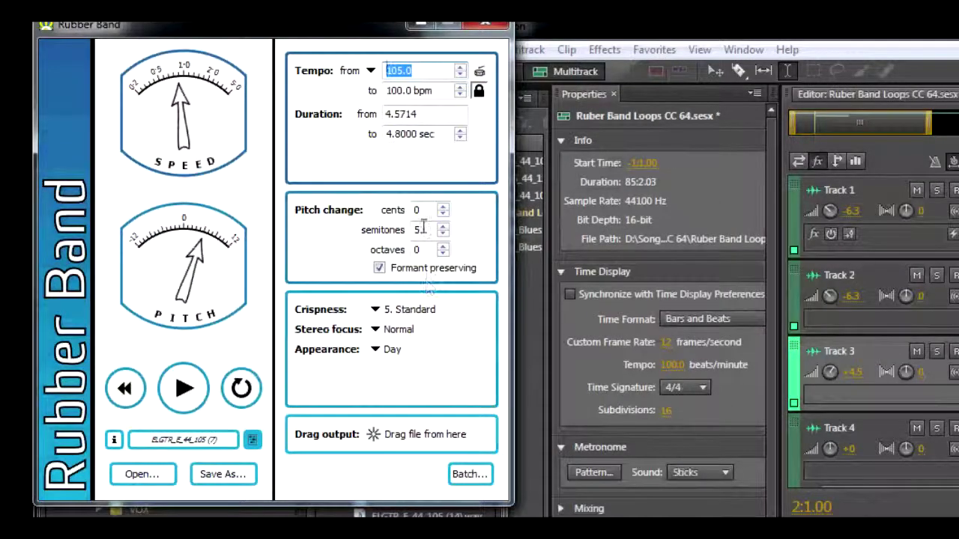
{"action": "left_click_drag", "start_coordinate": [417, 230], "coordinate": [411, 230]}
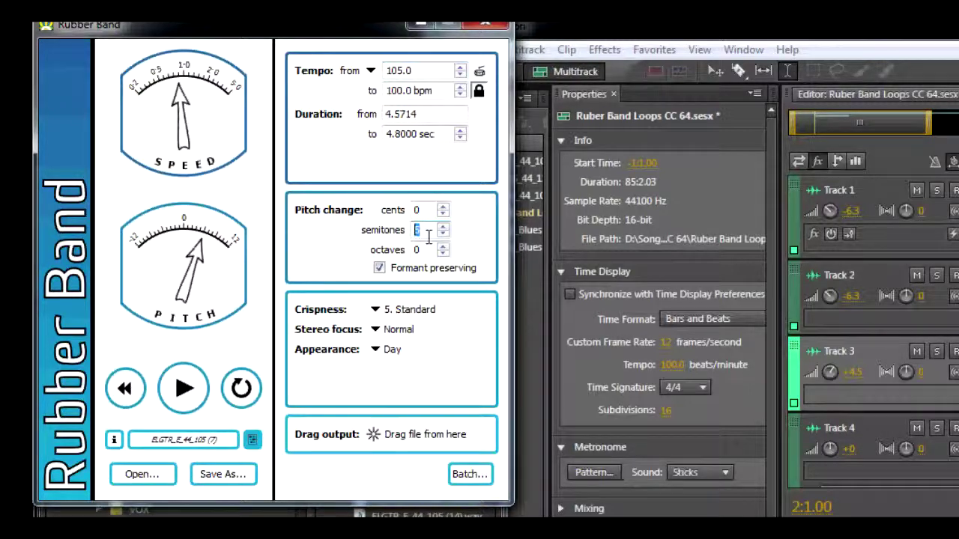
{"action": "left_click", "coordinate": [185, 389]}
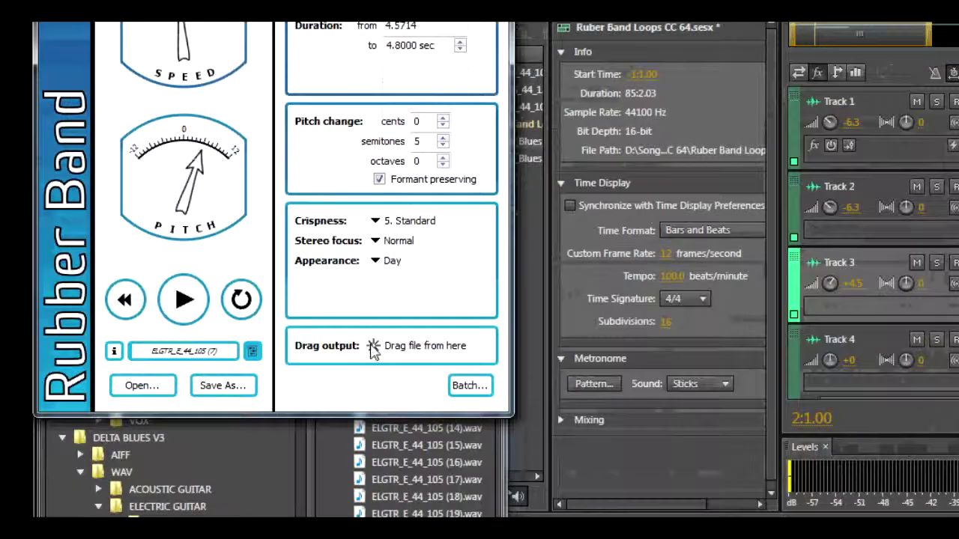
Drop the processed loop onto Track 3, enable Loop on the clip, and extend it
{"action": "left_click", "coordinate": [374, 436]}
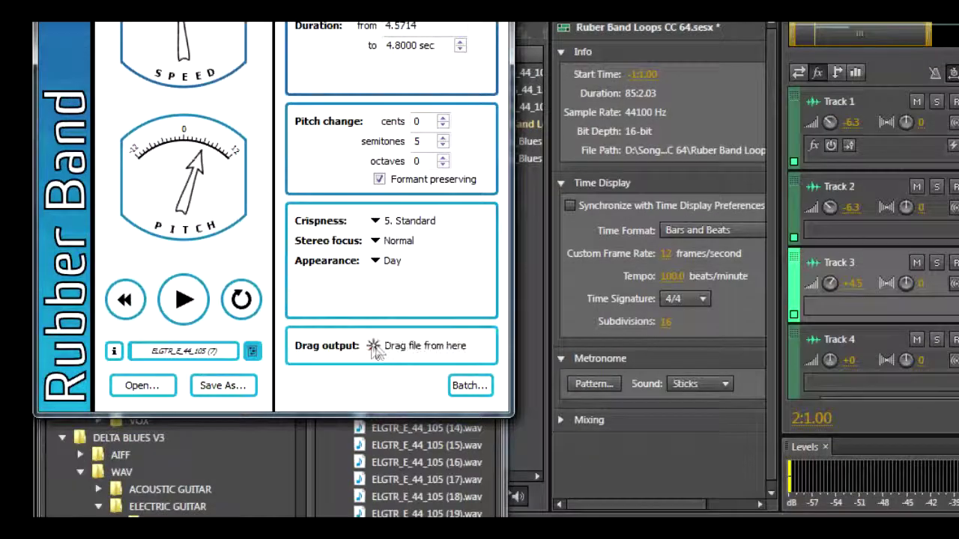
{"action": "left_click_drag", "start_coordinate": [454, 352], "coordinate": [733, 316]}
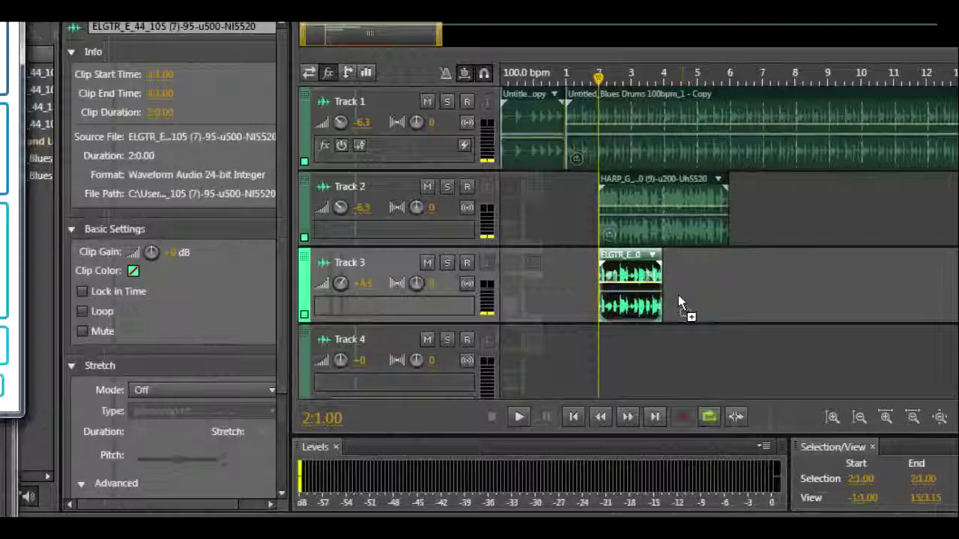
{"action": "left_click", "coordinate": [646, 310]}
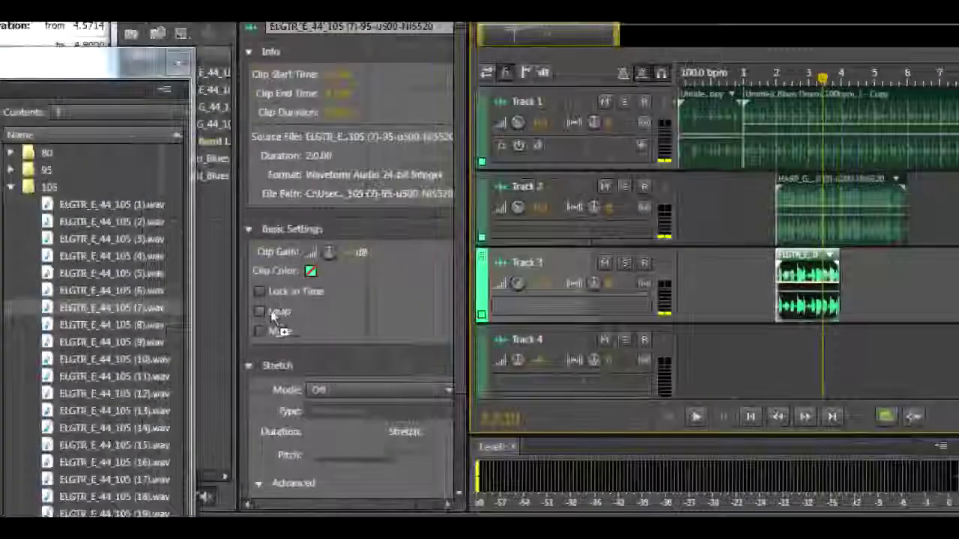
{"action": "left_click", "coordinate": [260, 312]}
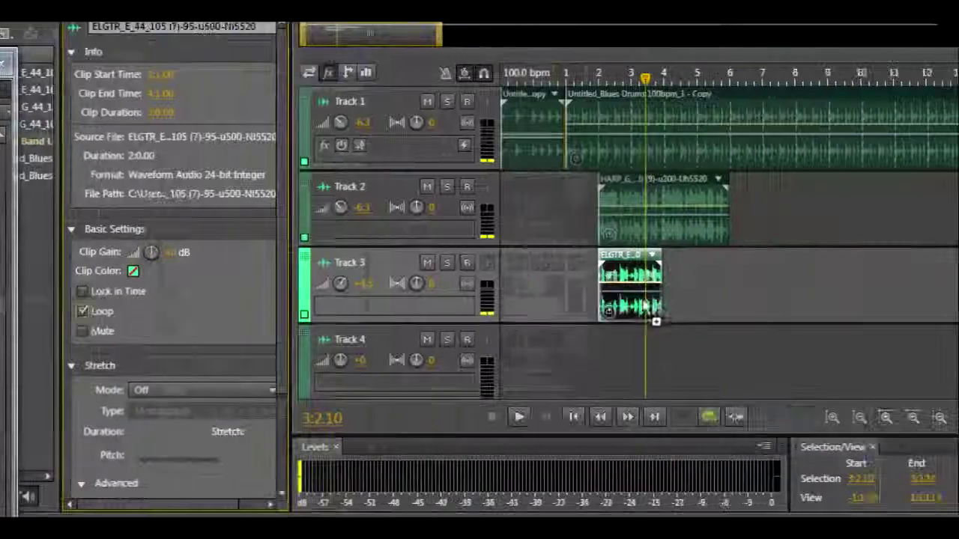
{"action": "left_click_drag", "start_coordinate": [646, 308], "coordinate": [935, 338]}
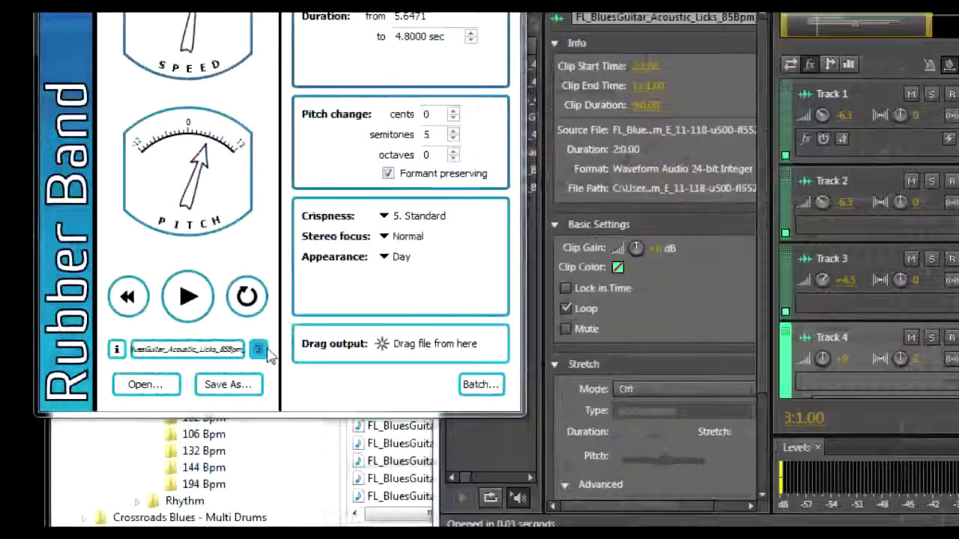
{"action": "left_click", "coordinate": [257, 349]}
{"action": "left_click", "coordinate": [257, 349]}
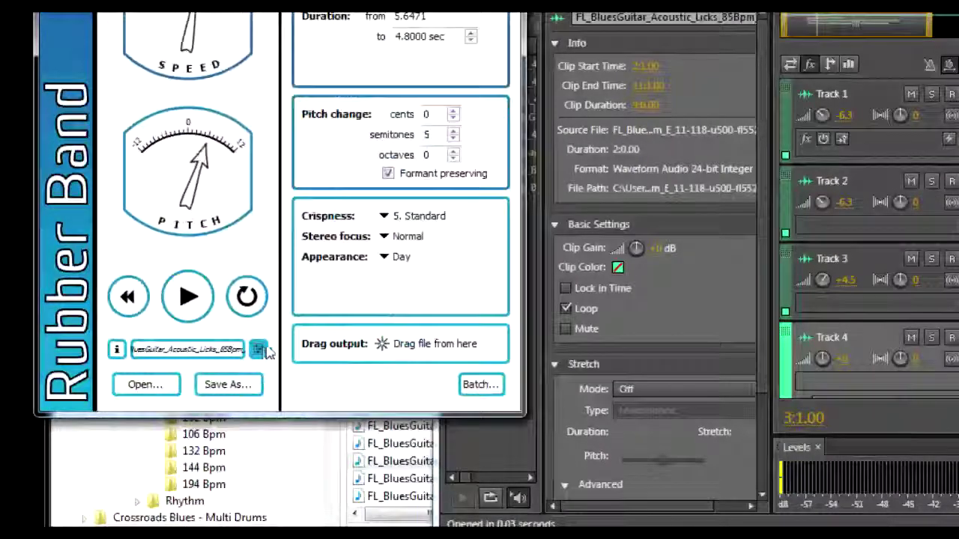
{"action": "left_click", "coordinate": [480, 385]}
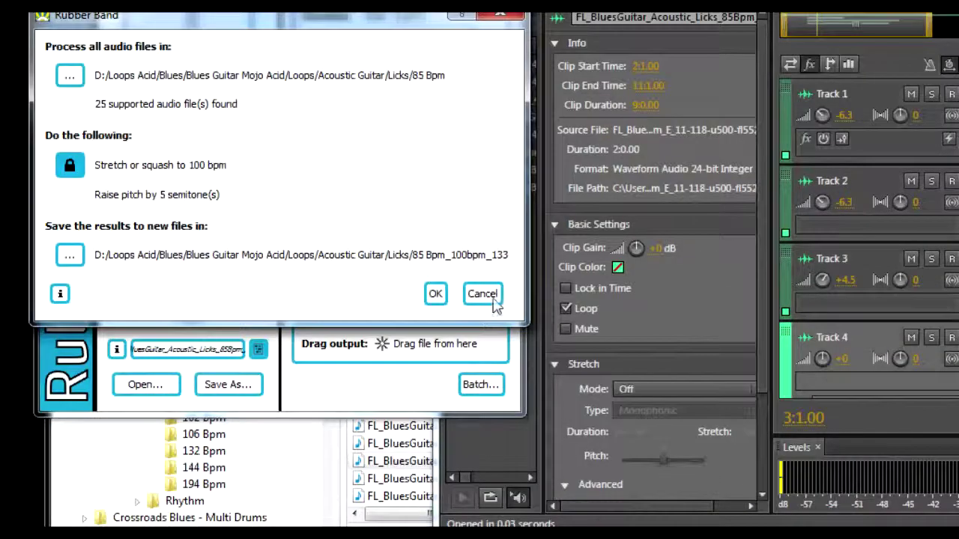
{"action": "left_click", "coordinate": [482, 385]}
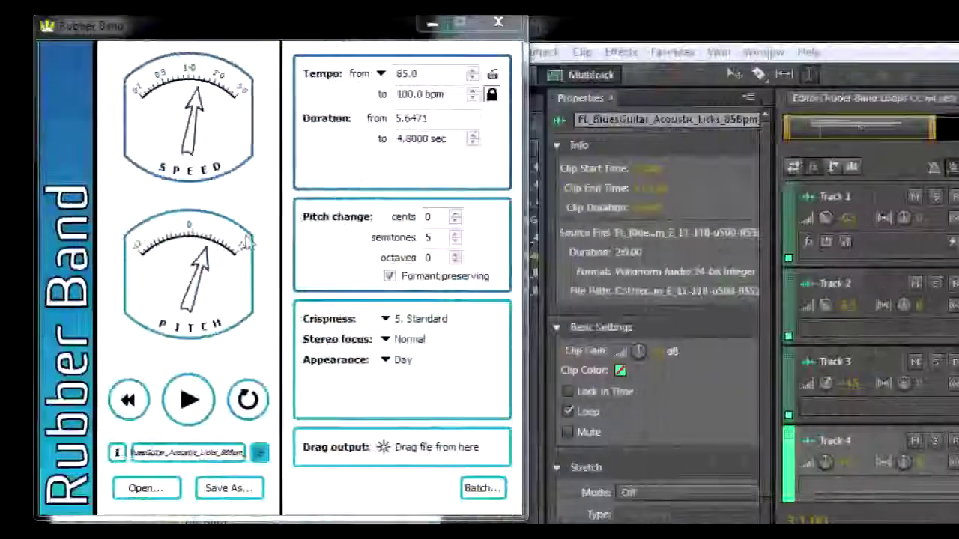
Choose the Night theme from the Appearance list, then reopen the theme list
{"action": "left_click", "coordinate": [386, 361]}
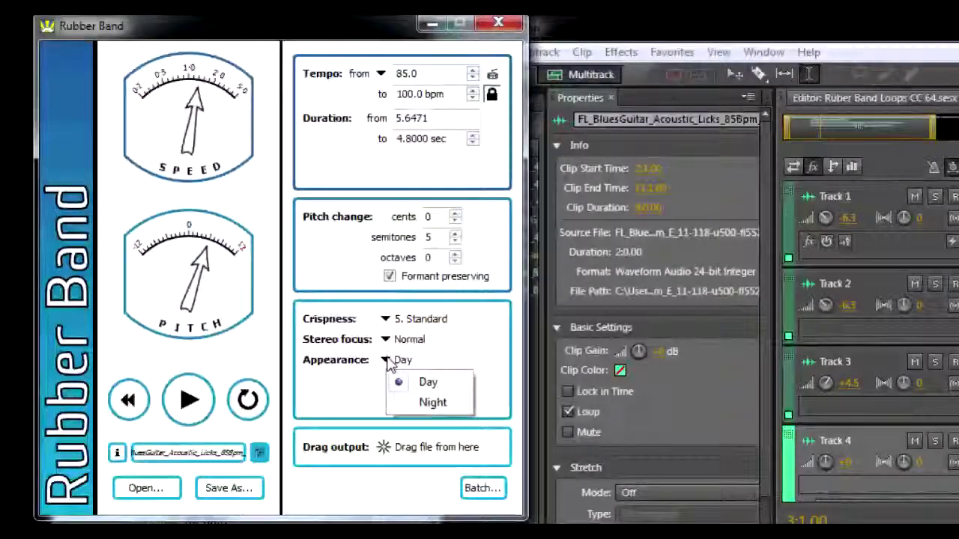
{"action": "left_click", "coordinate": [433, 402]}
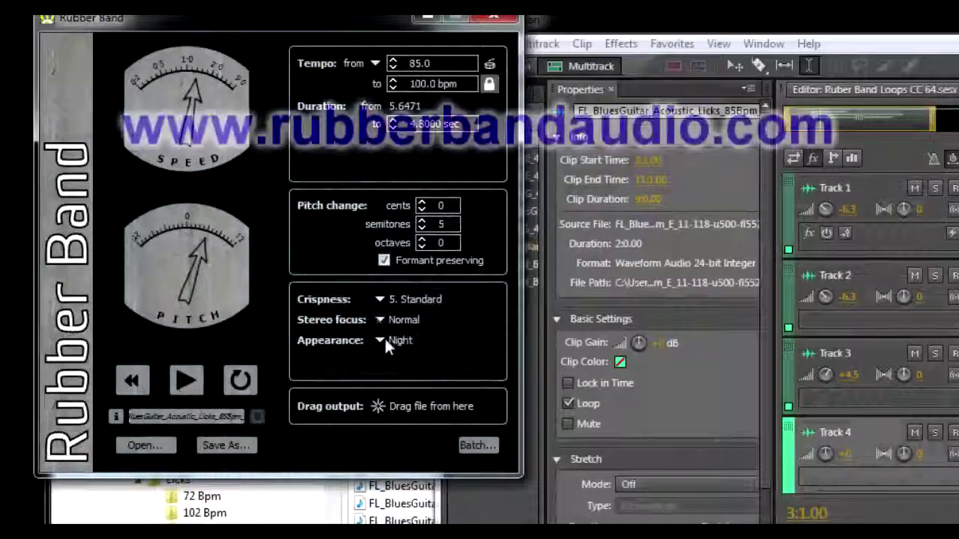
{"action": "left_click", "coordinate": [382, 433]}
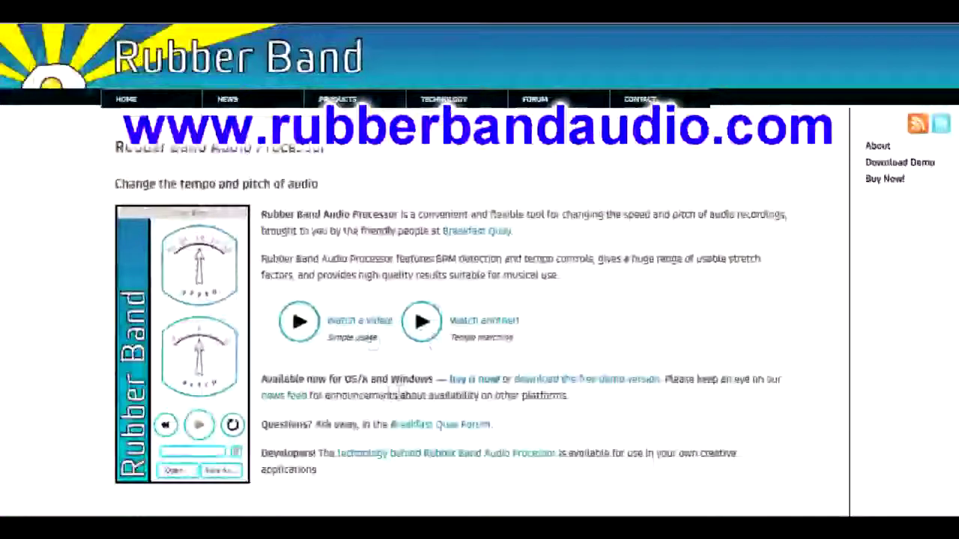
Select the 'OS/X and Windows' availability note on the product page
{"action": "double_click", "coordinate": [349, 380]}
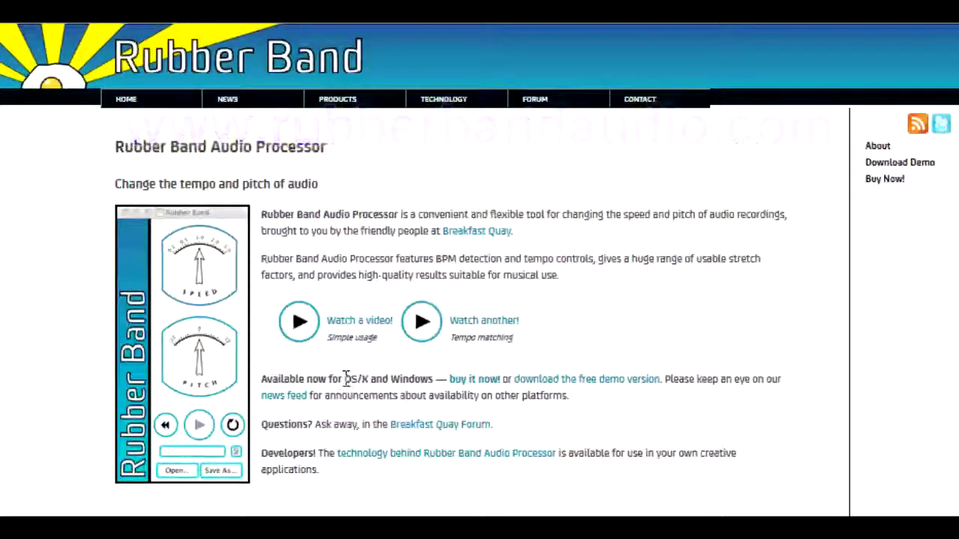
{"action": "left_click_drag", "start_coordinate": [357, 379], "coordinate": [421, 384]}
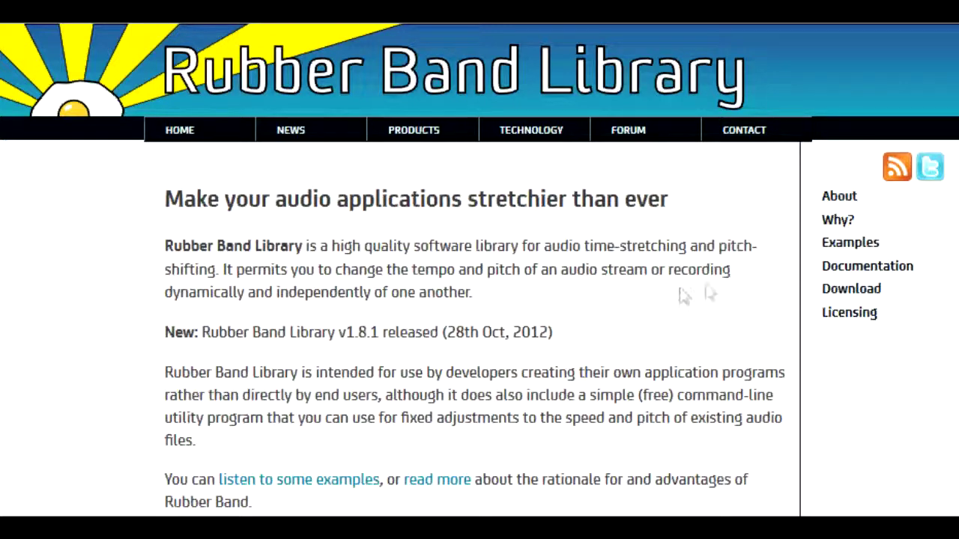
Scroll through the library's Examples and features pages, then go to Documentation
{"action": "left_click", "coordinate": [852, 244]}
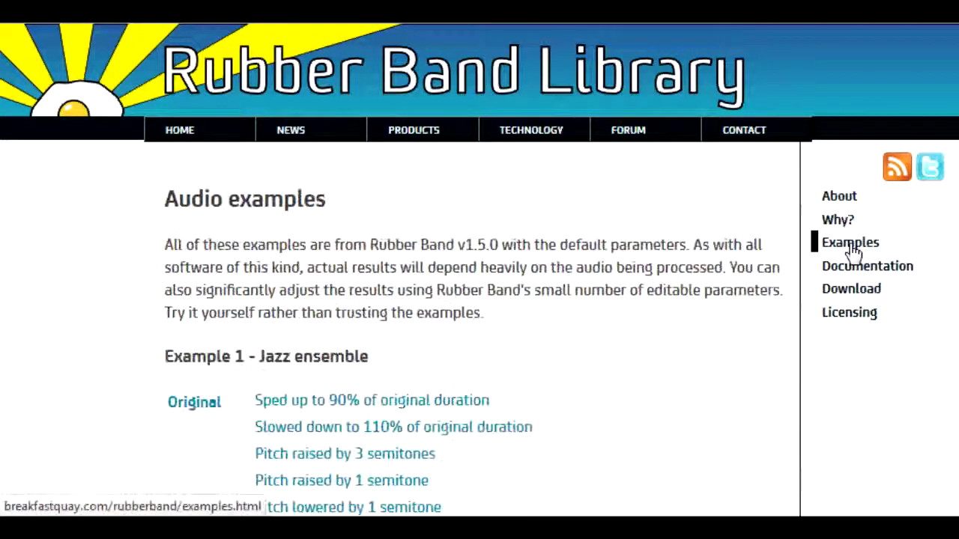
{"action": "scroll", "coordinate": [509, 374], "scroll_direction": "down", "scroll_amount": 3}
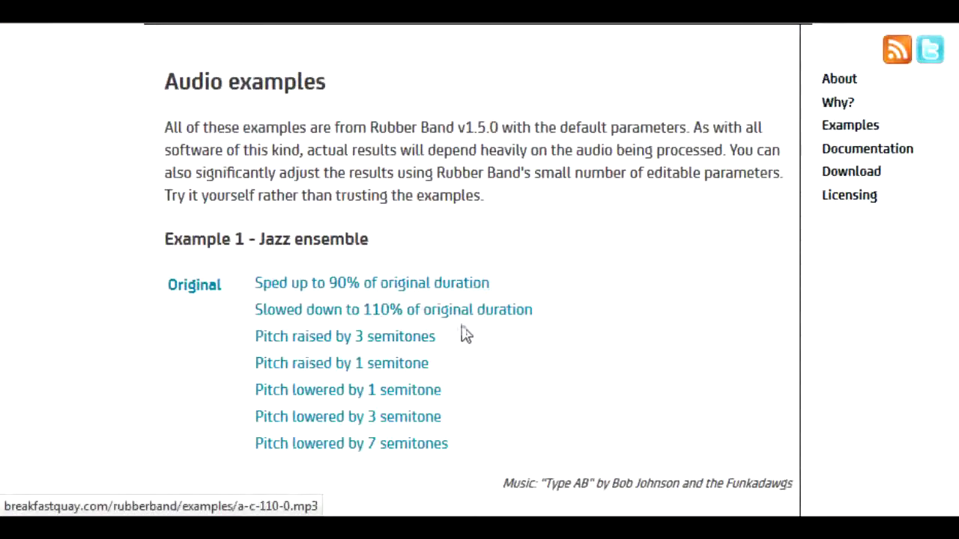
{"action": "scroll", "coordinate": [473, 336], "scroll_direction": "down", "scroll_amount": 5}
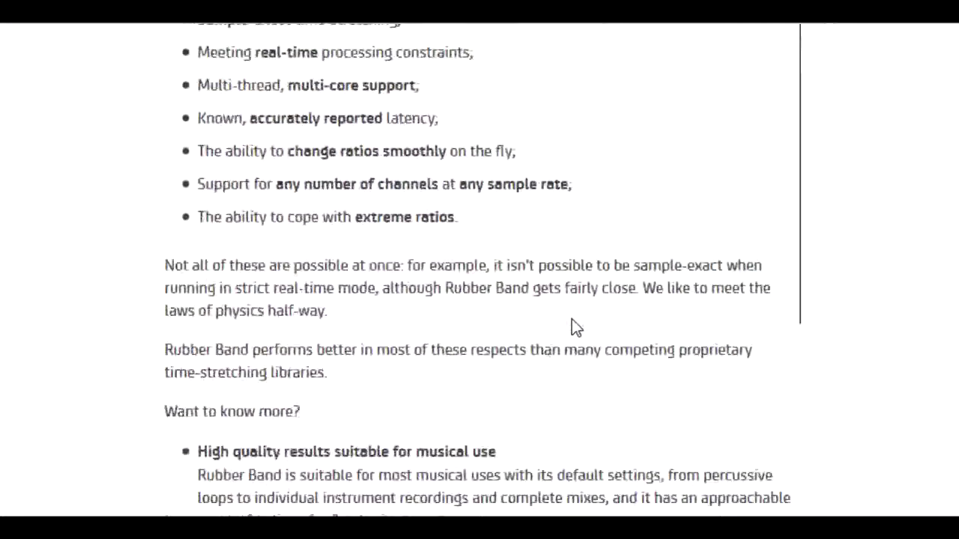
{"action": "scroll", "coordinate": [574, 325], "scroll_direction": "down", "scroll_amount": 3}
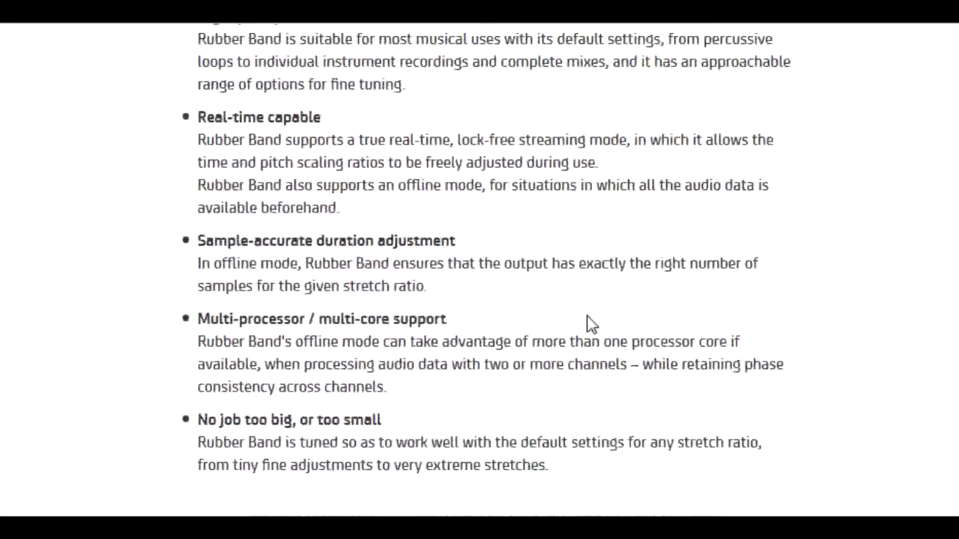
{"action": "scroll", "coordinate": [589, 317], "scroll_direction": "up", "scroll_amount": 15}
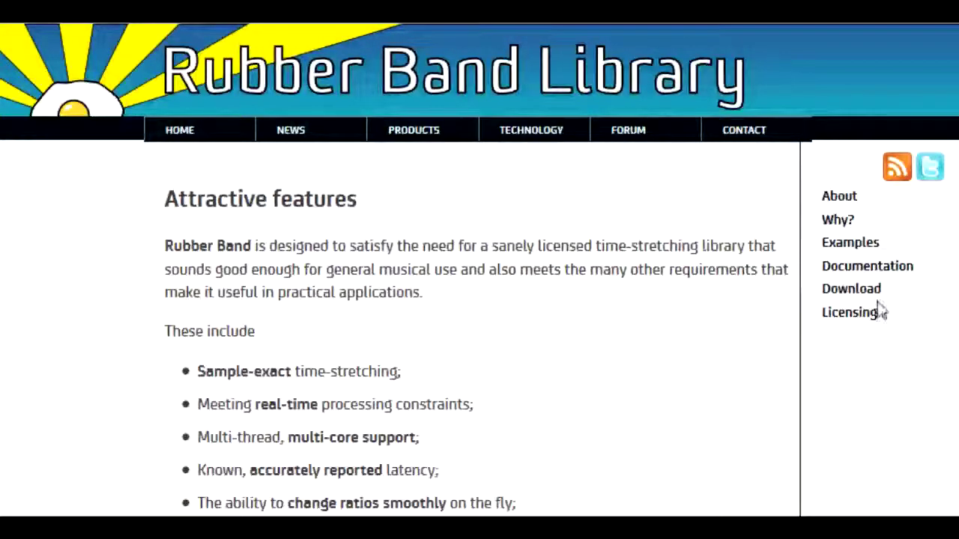
{"action": "left_click", "coordinate": [873, 267]}
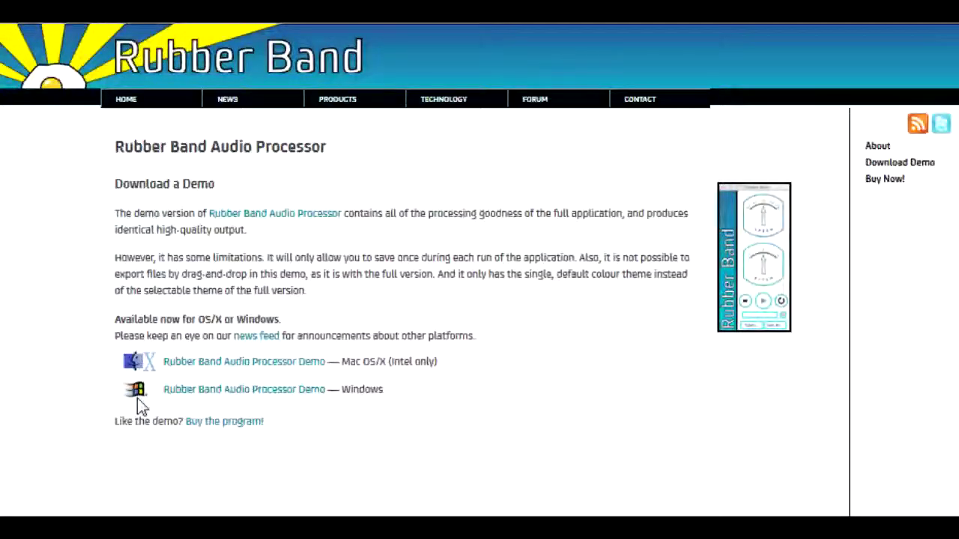
Go to the 'Buy Now!' page and highlight the $9.99 Mac price of version 1.8.0
{"action": "left_click", "coordinate": [885, 180]}
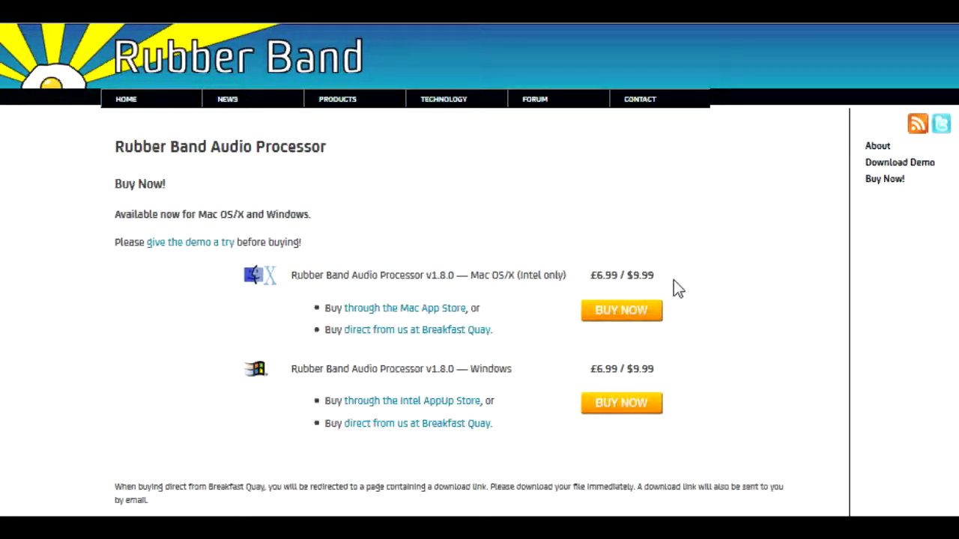
{"action": "left_click_drag", "start_coordinate": [653, 275], "coordinate": [633, 278]}
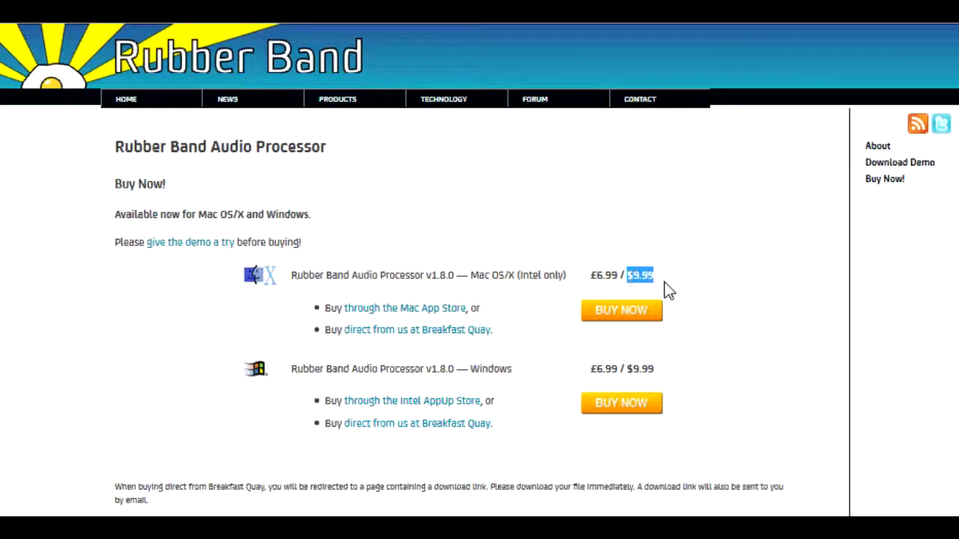